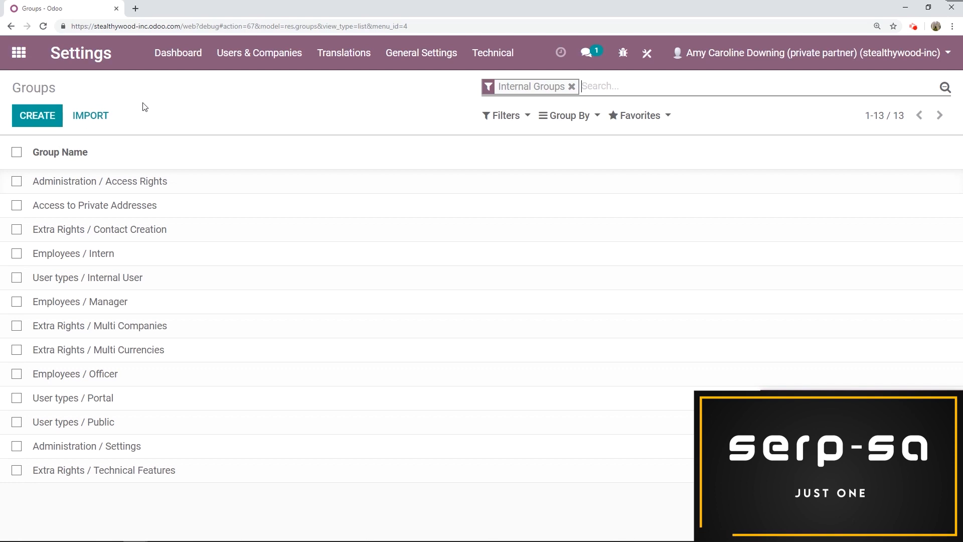
- Open the Employees / Intern group for editing and add the test user to its users
click(140, 258)
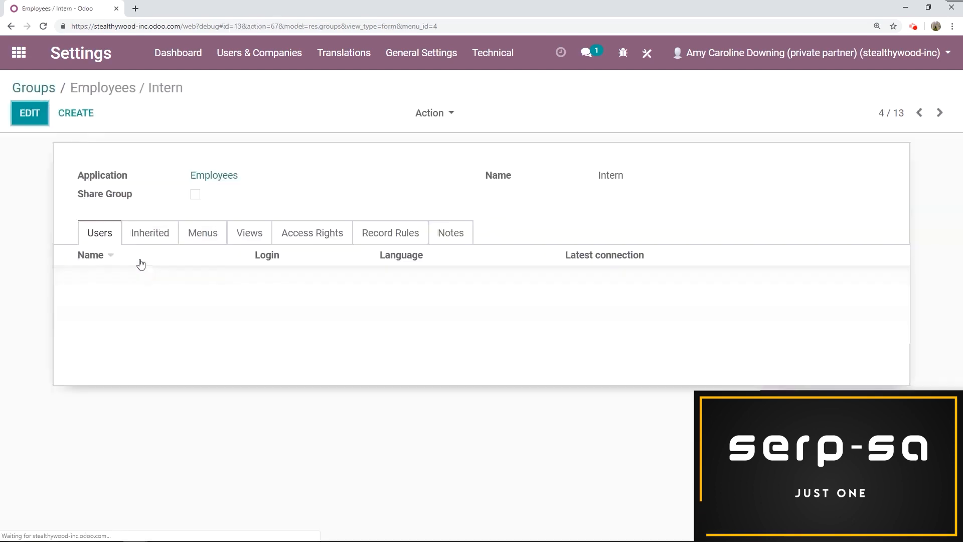
click(30, 113)
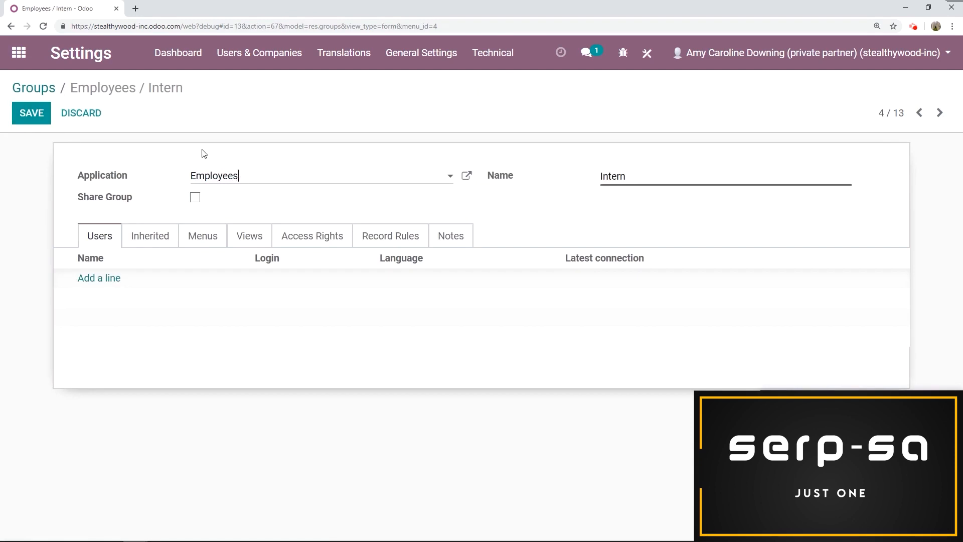
click(257, 185)
click(275, 161)
drag(693, 175, 484, 175)
click(574, 170)
click(94, 282)
click(161, 204)
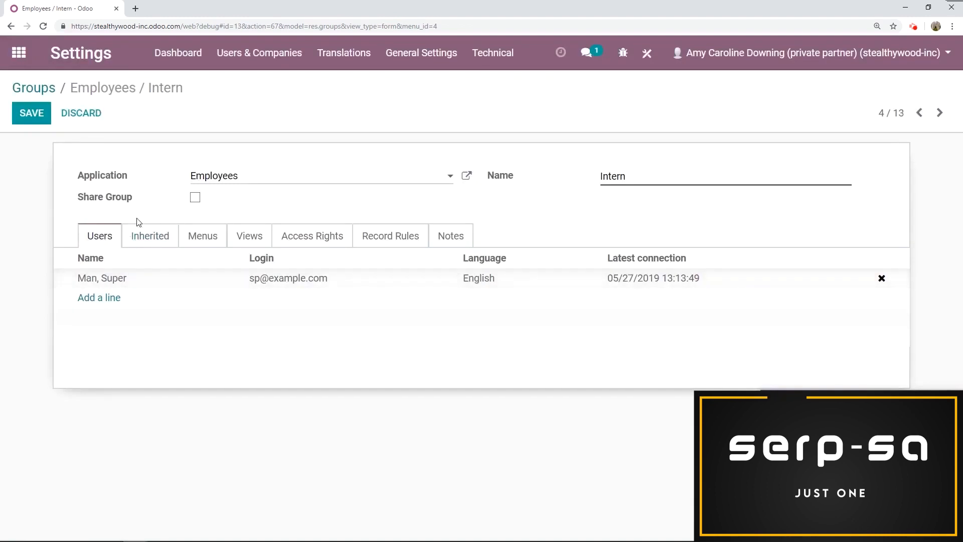
- Make the Intern group inherit the User types / Internal User group
click(150, 235)
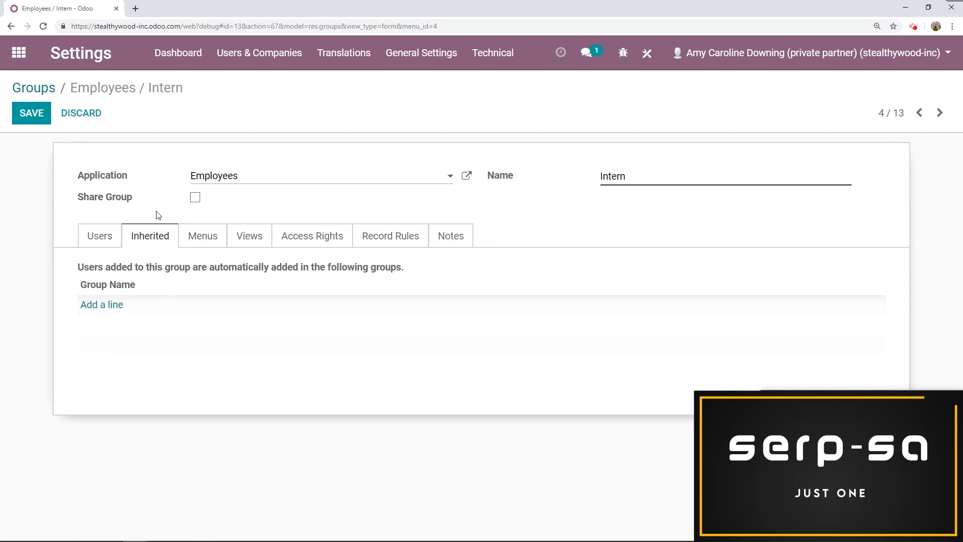
click(103, 305)
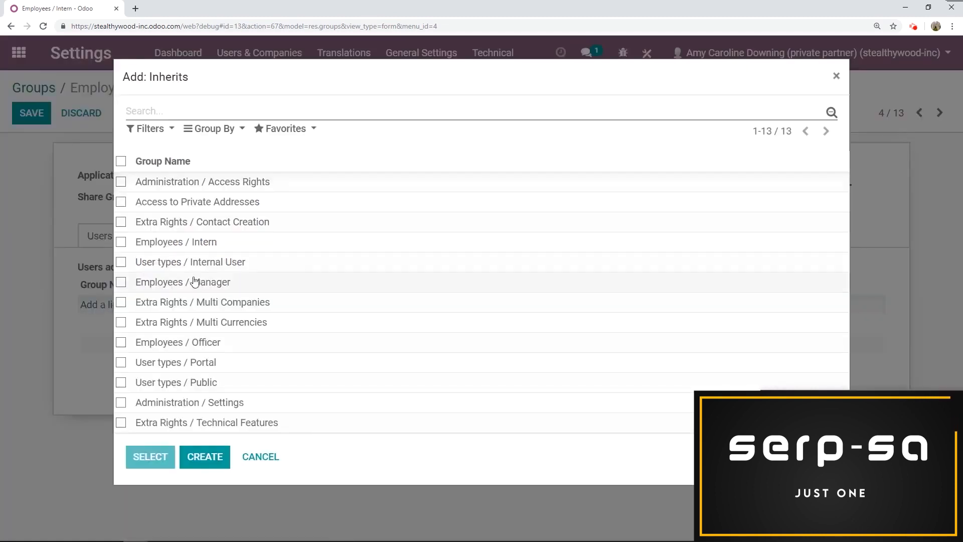
click(227, 264)
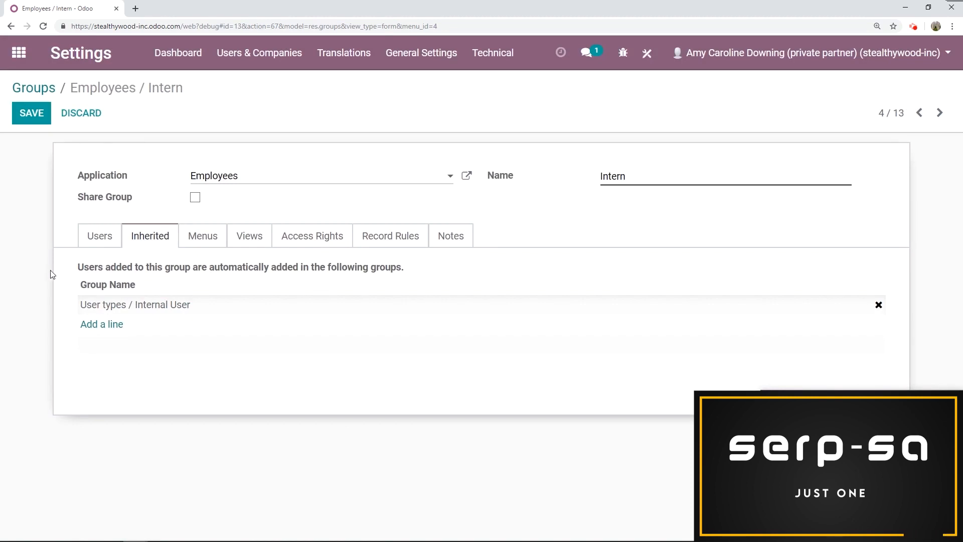
- Give the Intern group access to the Employees menu, searching the available menus for "empl"
click(205, 239)
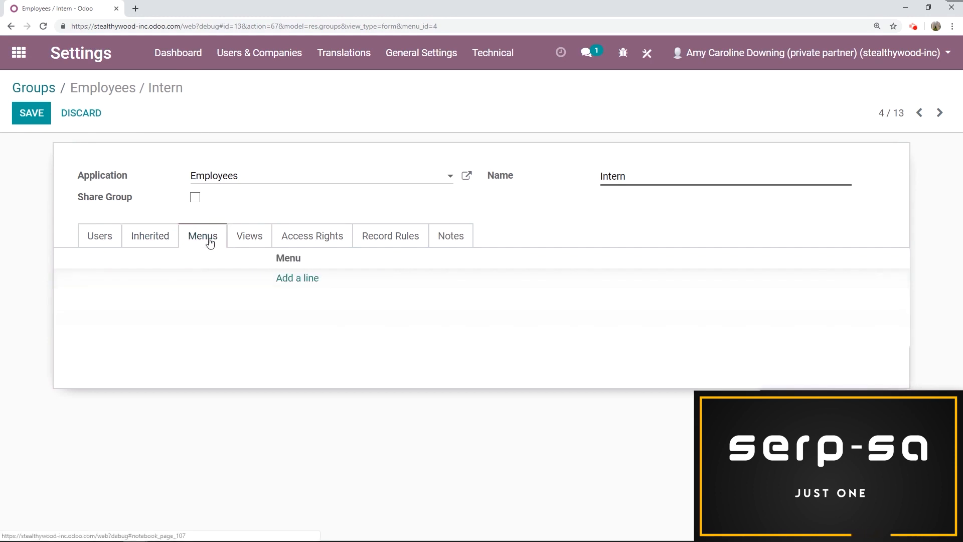
click(299, 277)
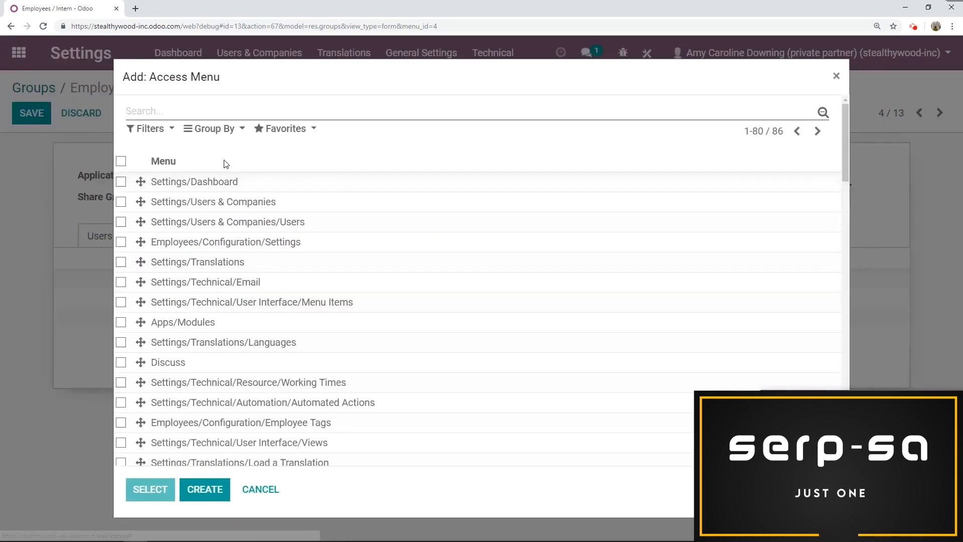
click(226, 109)
text(empl)
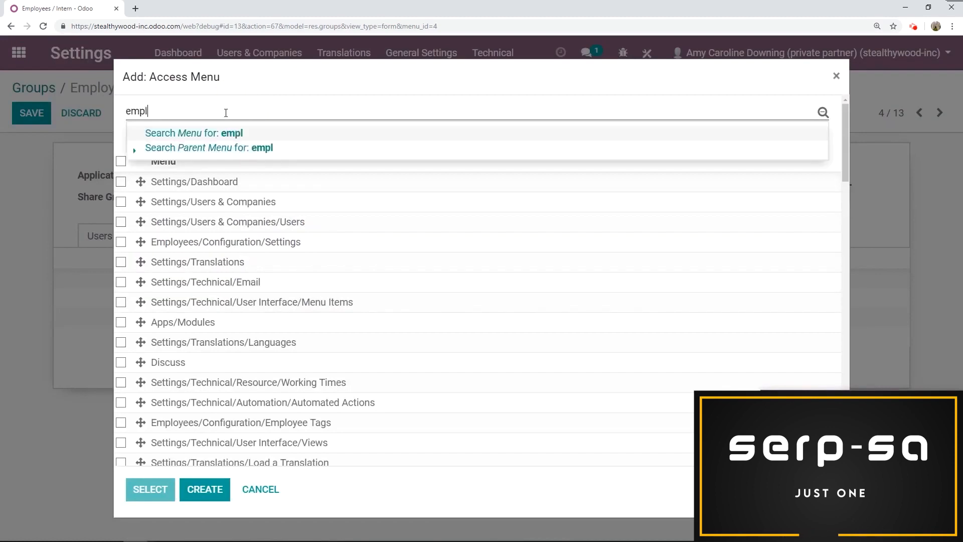
key(Return)
click(220, 229)
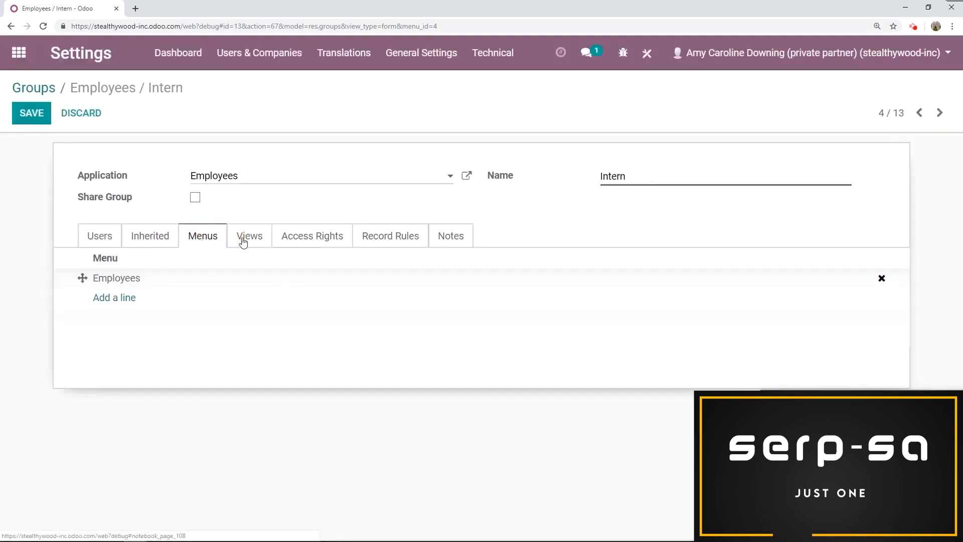
- Give the Intern group access to the Employees/Departments menu, found by searching "dep", and save the group
click(93, 300)
click(215, 106)
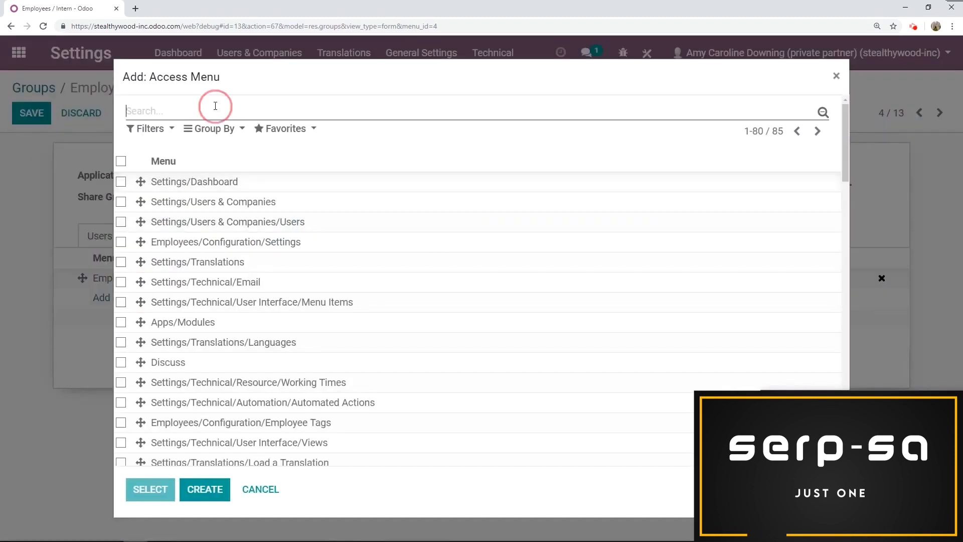
text(dep)
key(Return)
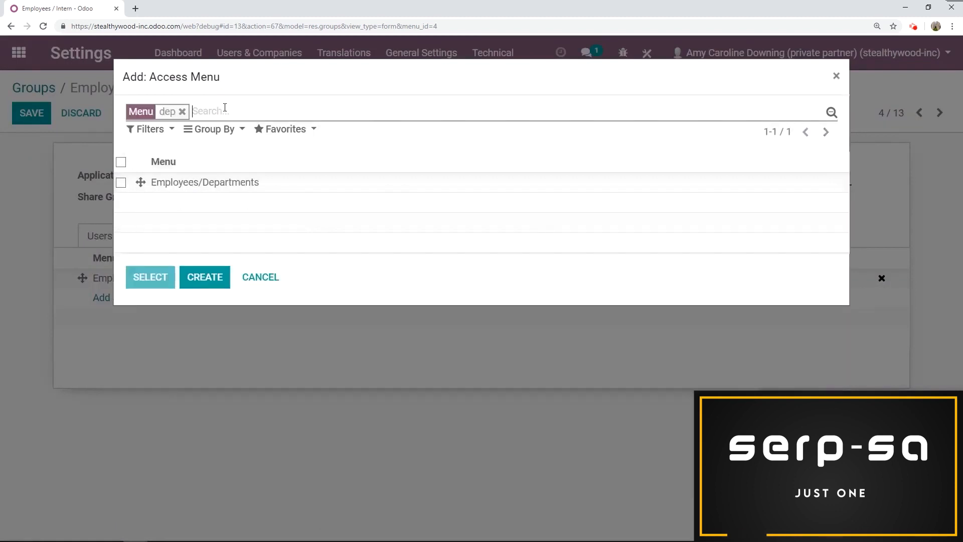
click(210, 182)
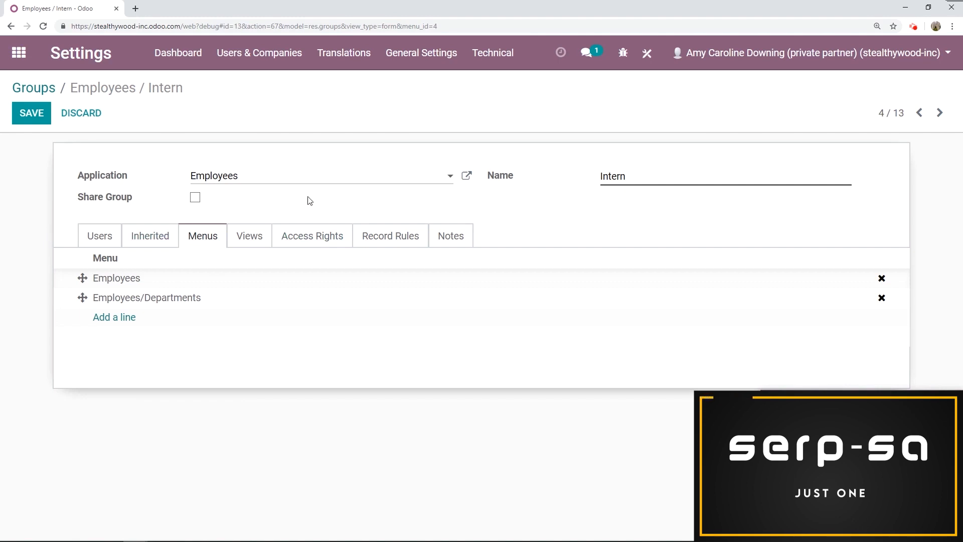
click(308, 240)
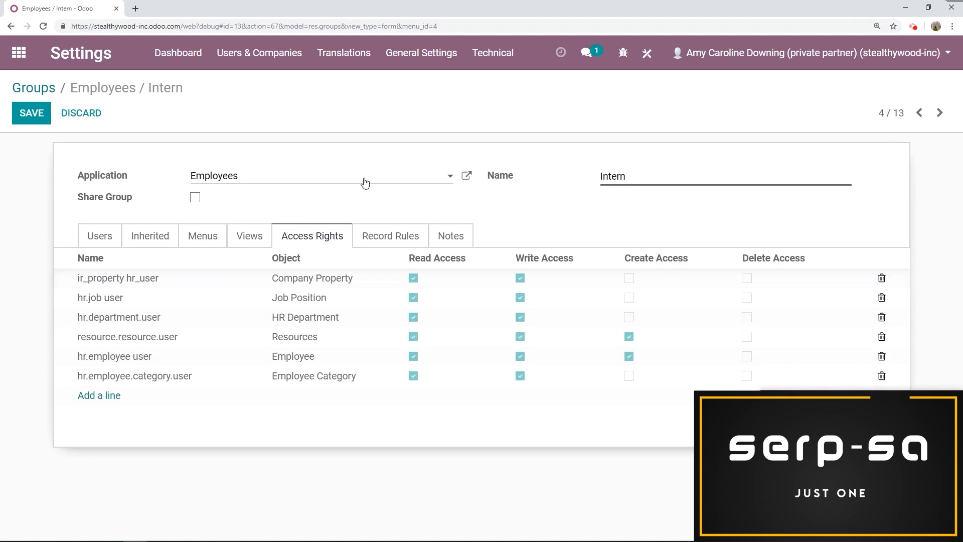
click(32, 116)
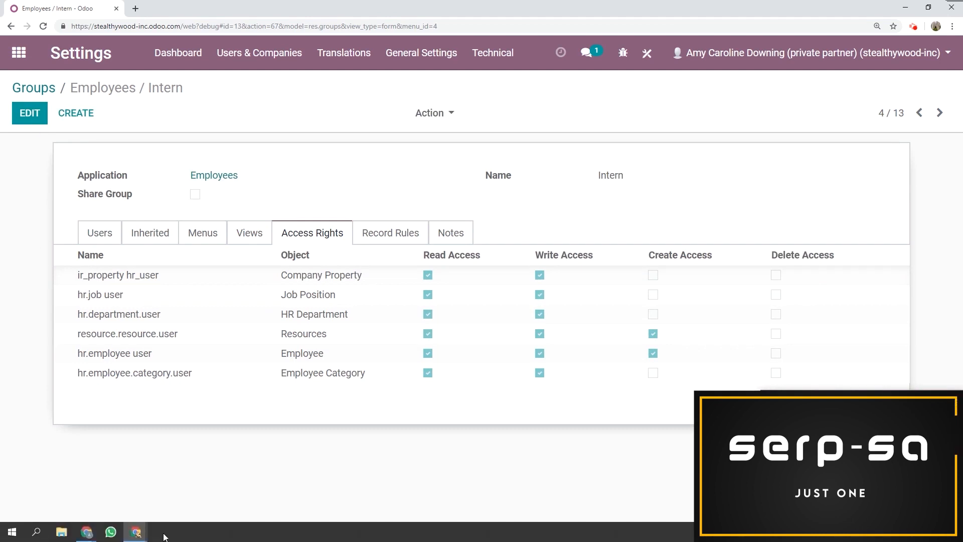
- Switch to the test user's incognito browser window, reload it and examine which menus the Employees app offers
mouse_move(159, 520)
click(221, 474)
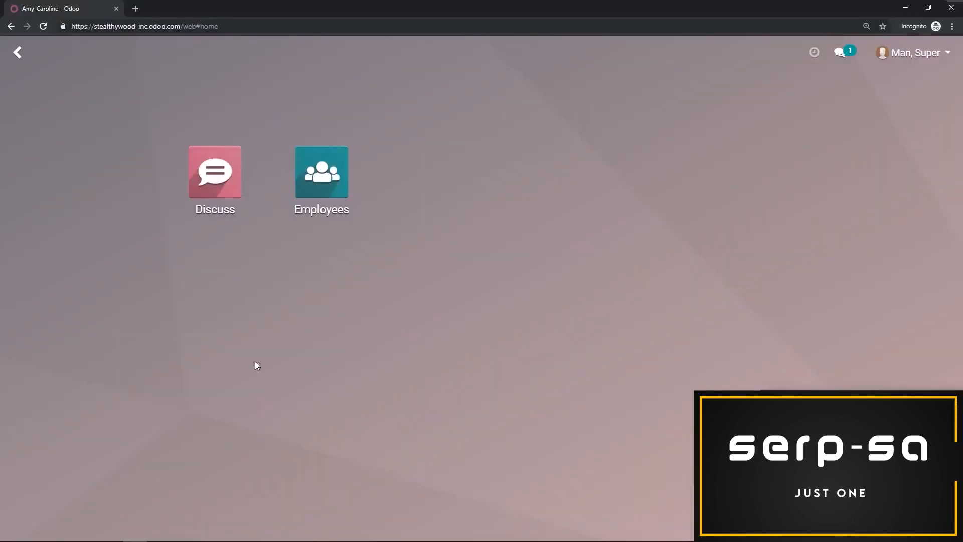
key(F5)
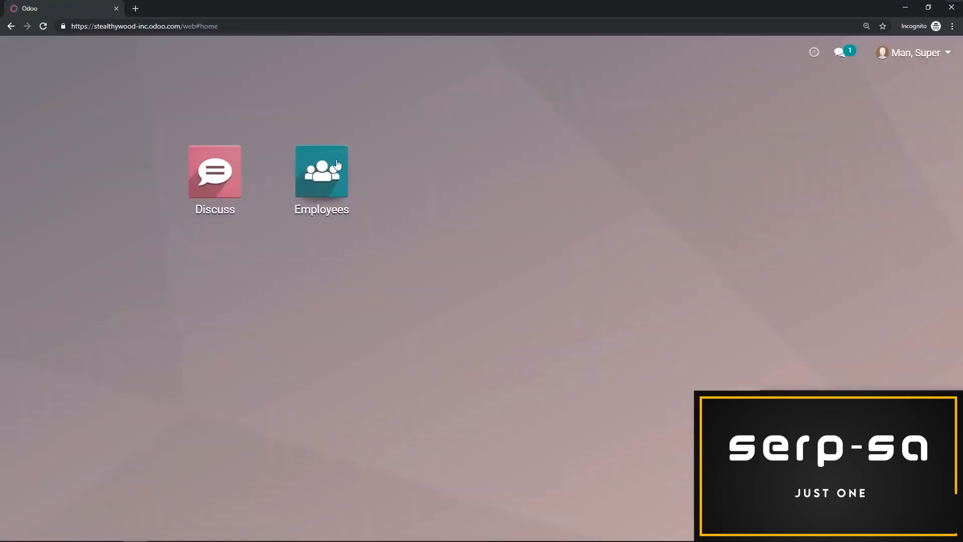
click(336, 176)
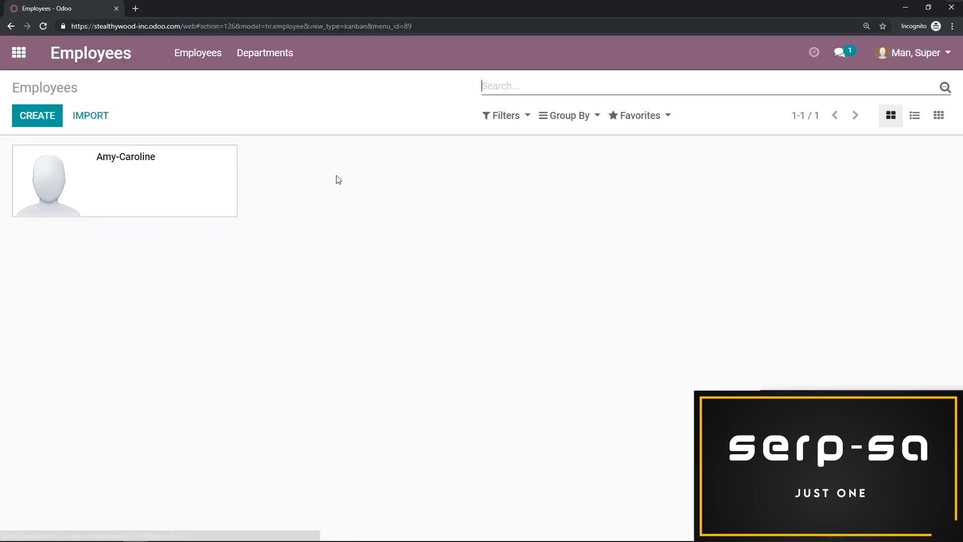
click(266, 63)
click(228, 64)
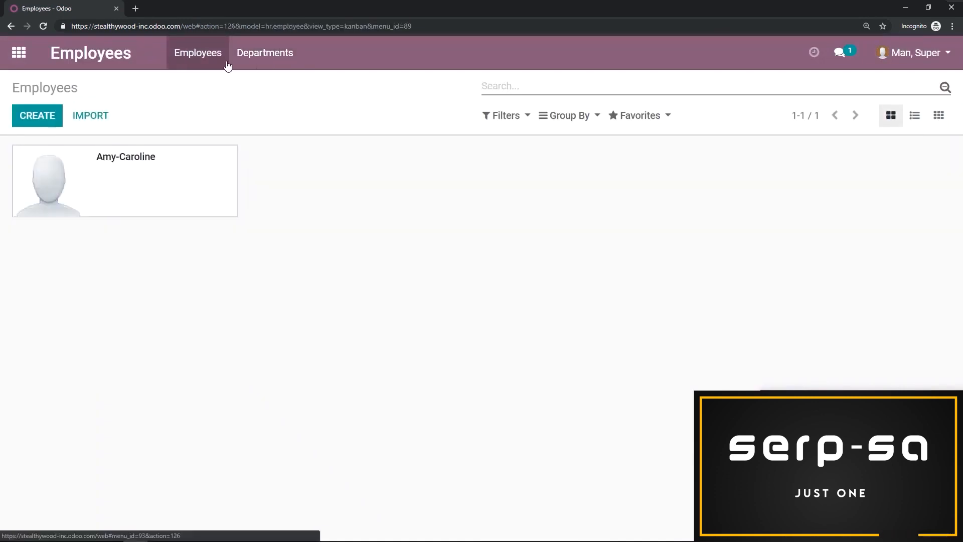
click(248, 64)
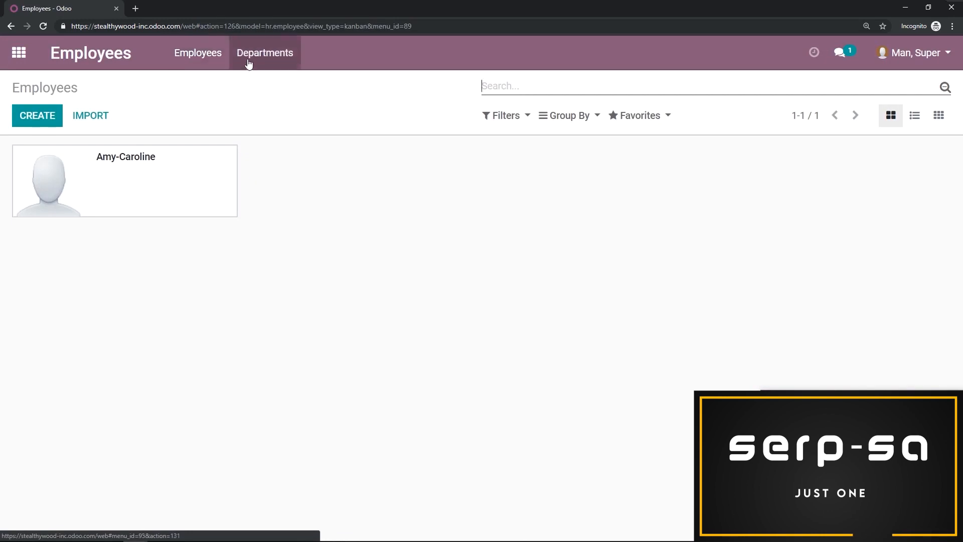
click(213, 65)
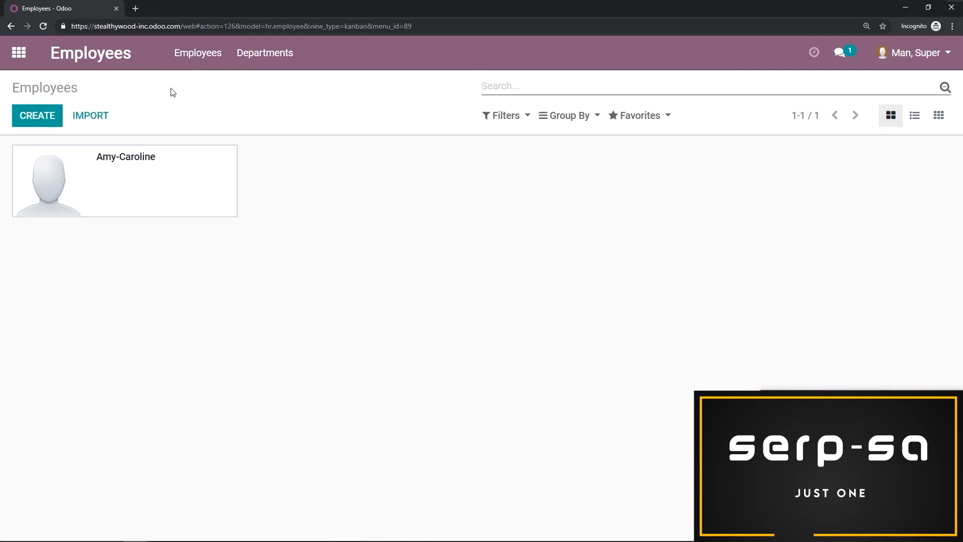
- Create and save an employee record under the test user's own name, and check which actions it offers
click(45, 124)
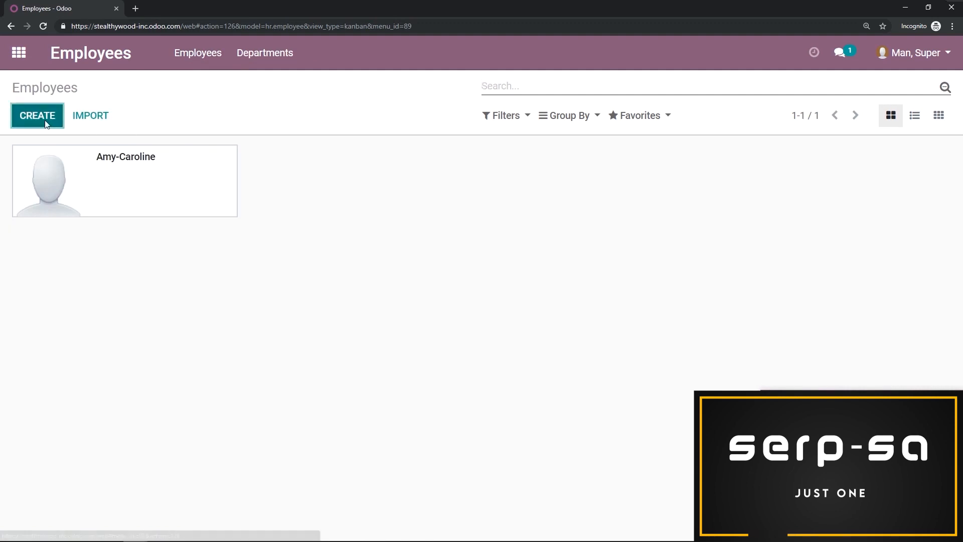
text(Ma)
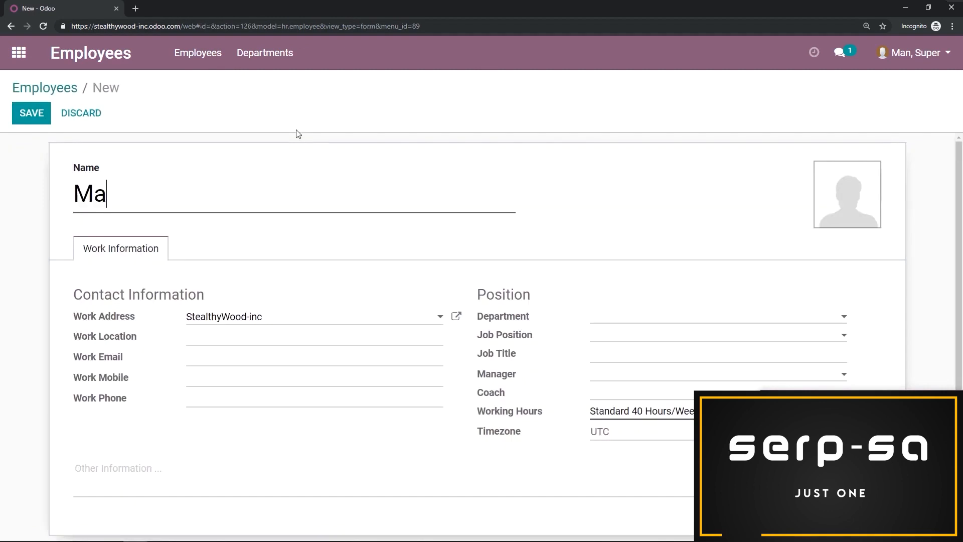
text(n, Super)
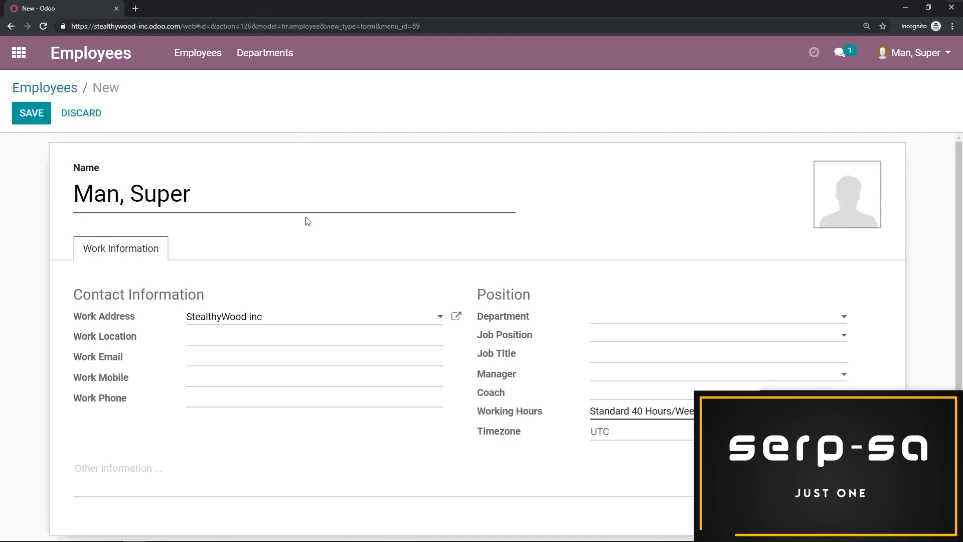
click(47, 121)
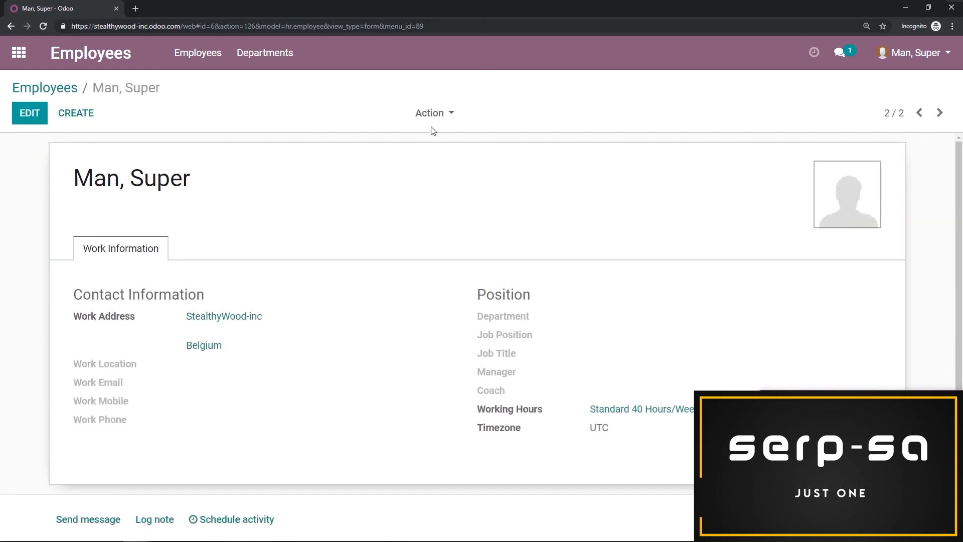
click(441, 118)
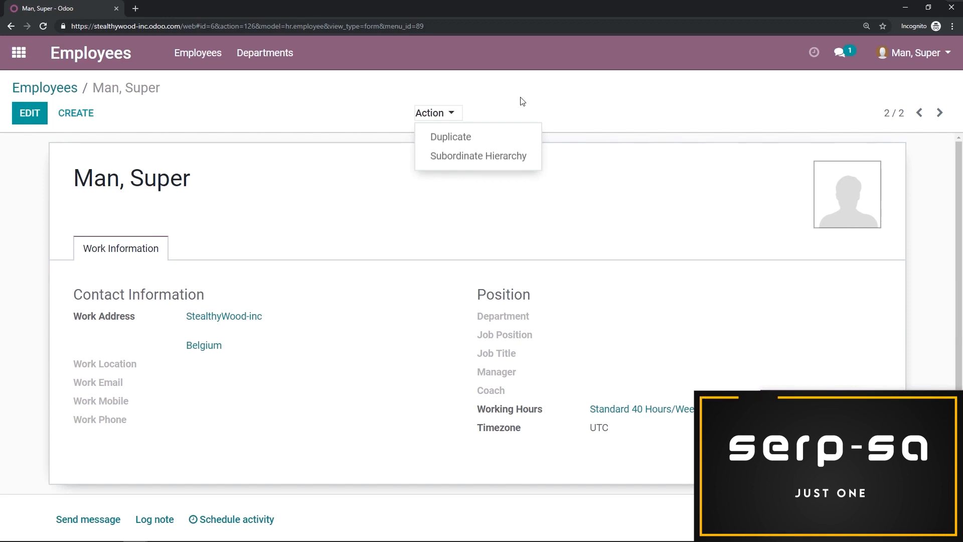
click(278, 116)
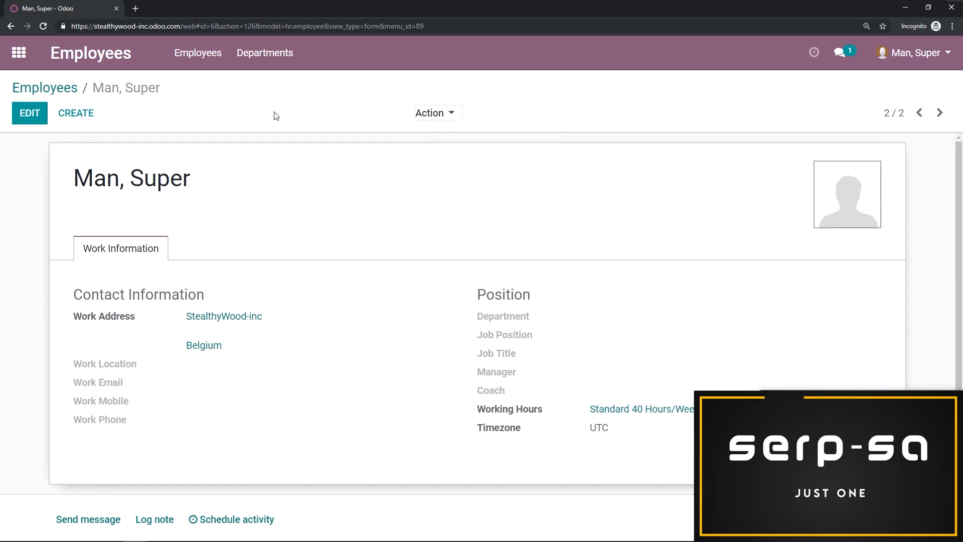
- Open the other employee's record, append an exclamation mark to the employee's name and save it
click(45, 88)
click(155, 186)
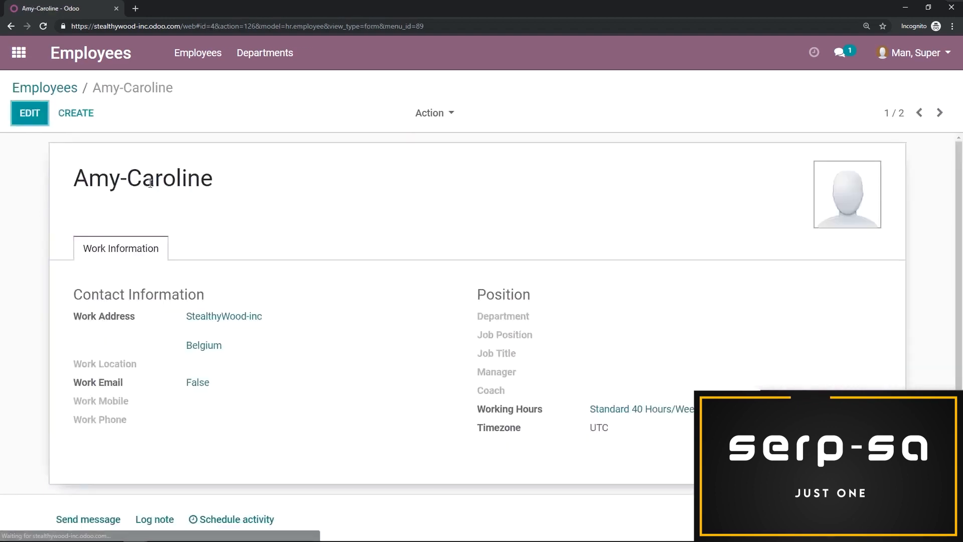
click(28, 121)
text(!)
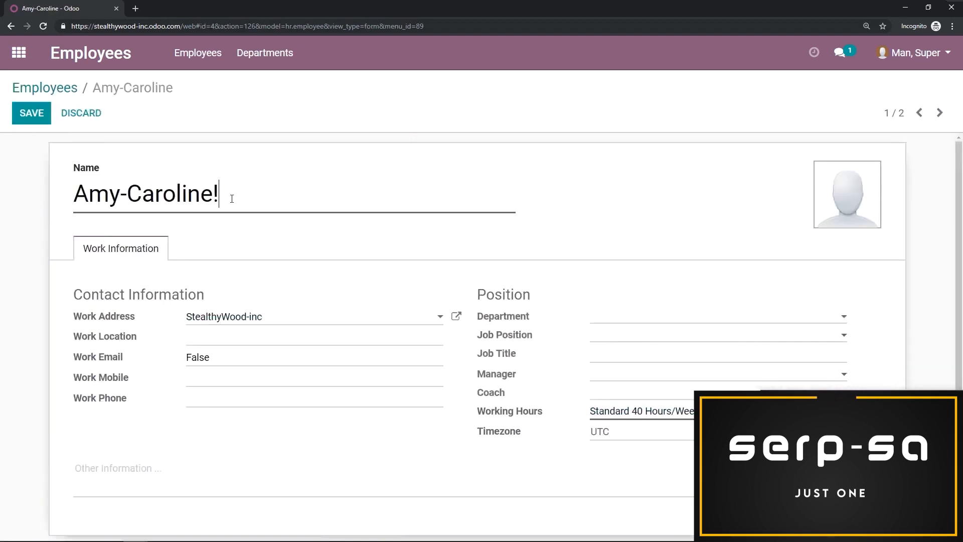
key(alt+s)
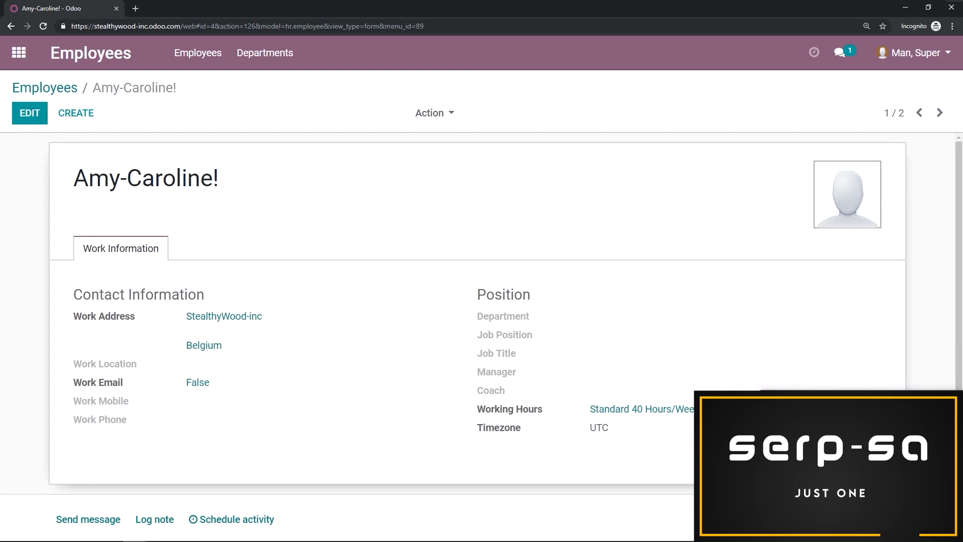
- Switch back to the administrator's browser window and open the technical Record Rules list
mouse_move(136, 532)
click(112, 476)
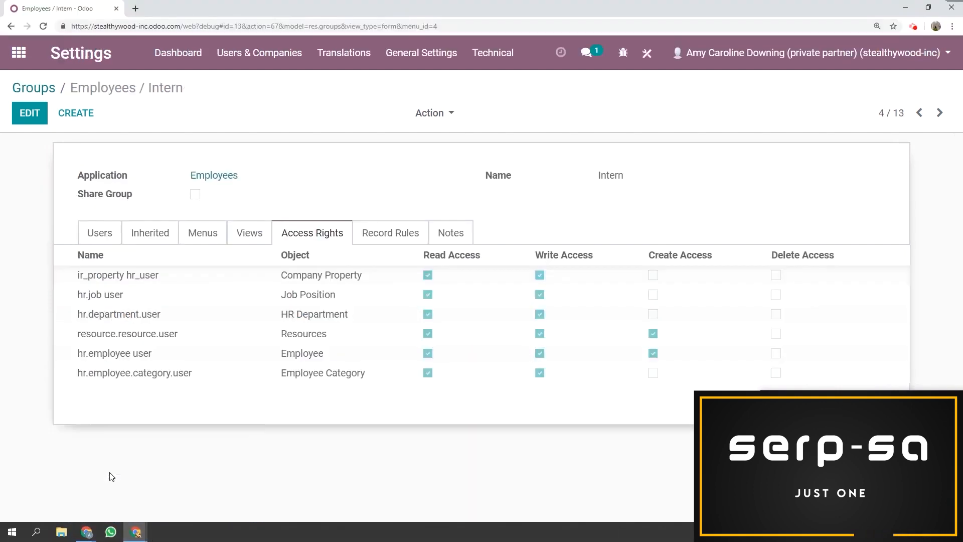
click(513, 64)
scroll(527, 230, down, 10)
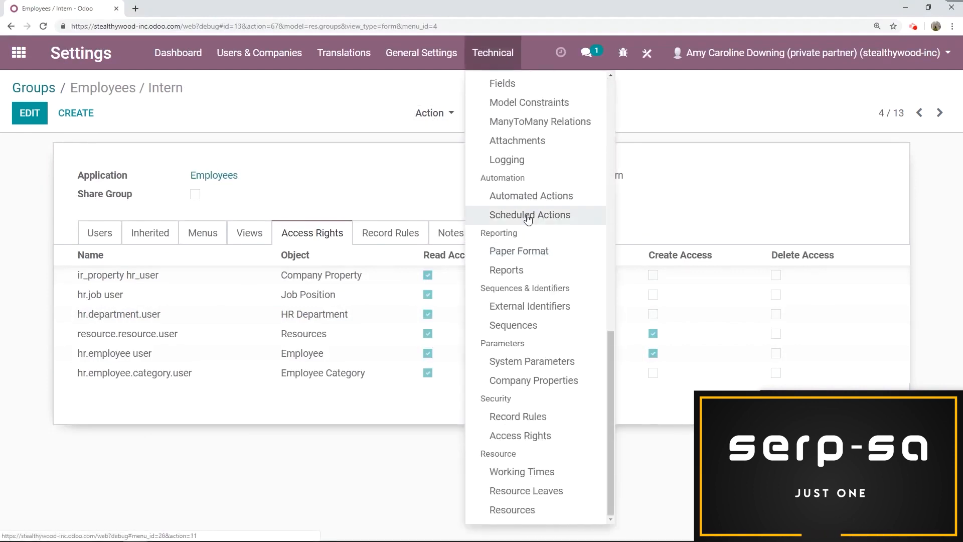
click(519, 416)
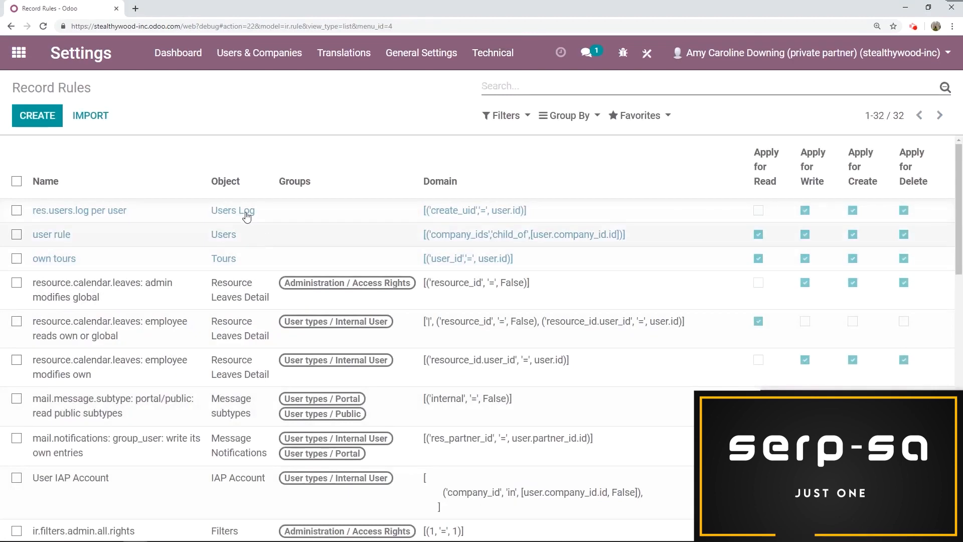
- Start a new record rule and name it "On own docs"
click(37, 115)
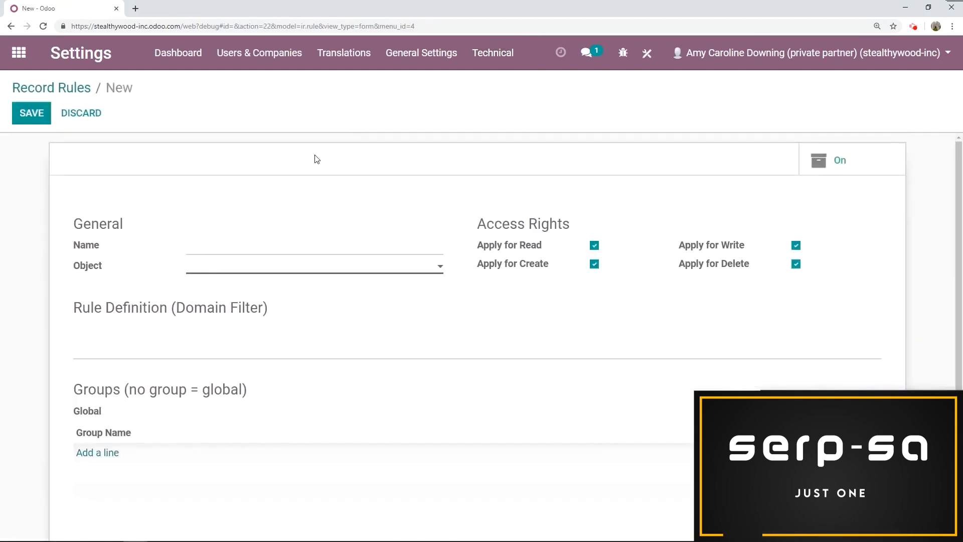
text(On own docs)
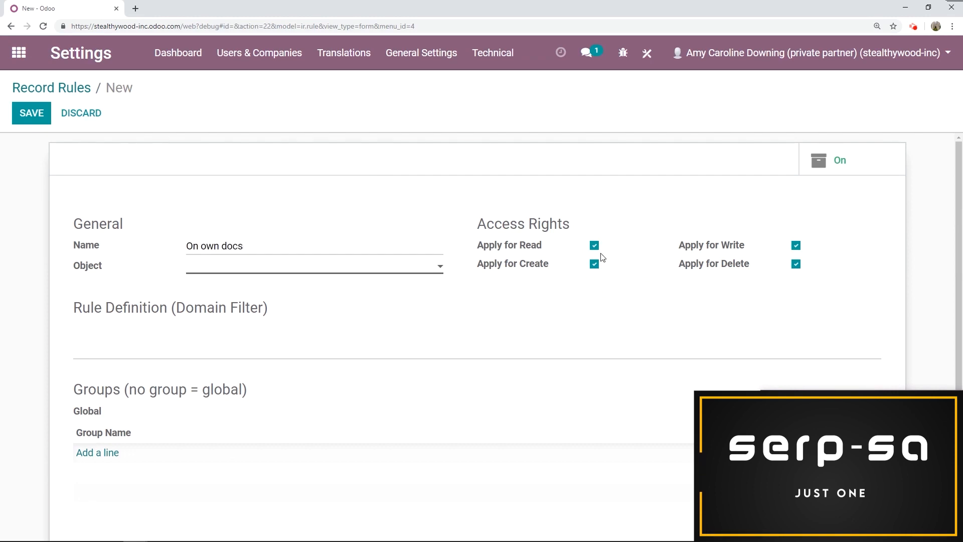
- Restrict the rule to write and delete on the Employee object with the domain filter [('create_uid','=',user.id)]
click(594, 246)
click(594, 266)
click(244, 268)
text(empl)
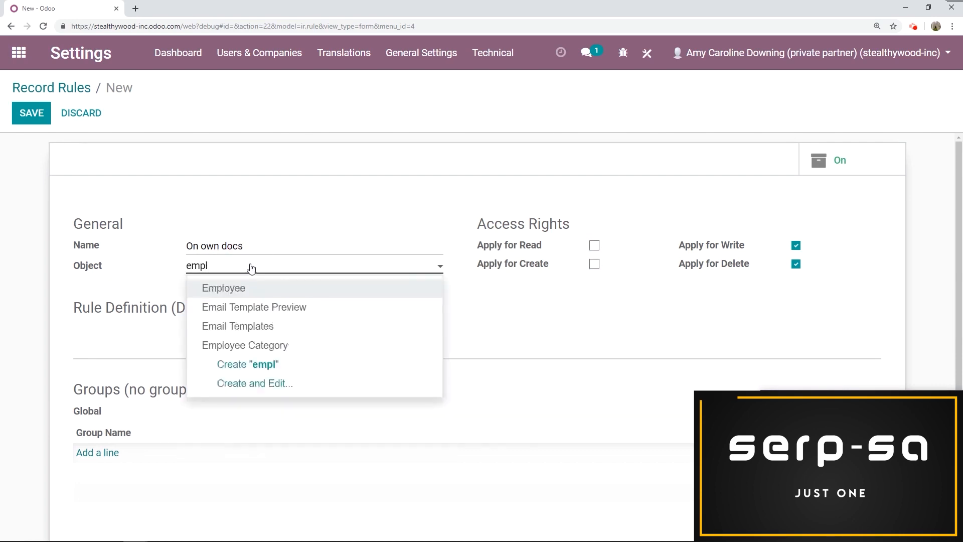
click(249, 291)
click(183, 331)
text([('create_uid','=',user.id)])
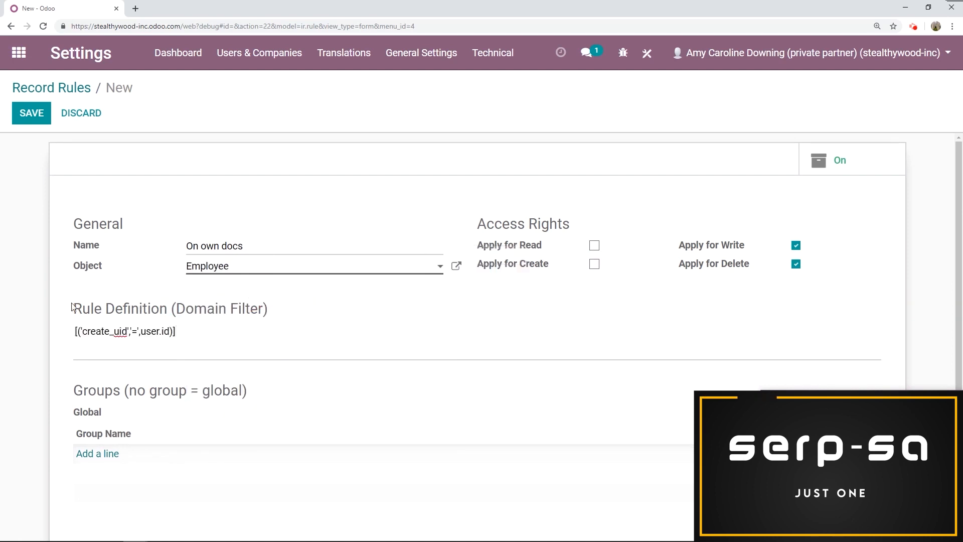
- Assign the rule to the Employees / Intern group and save it
scroll(721, 261, down, 1)
scroll(749, 257, up, 1)
scroll(197, 413, down, 2)
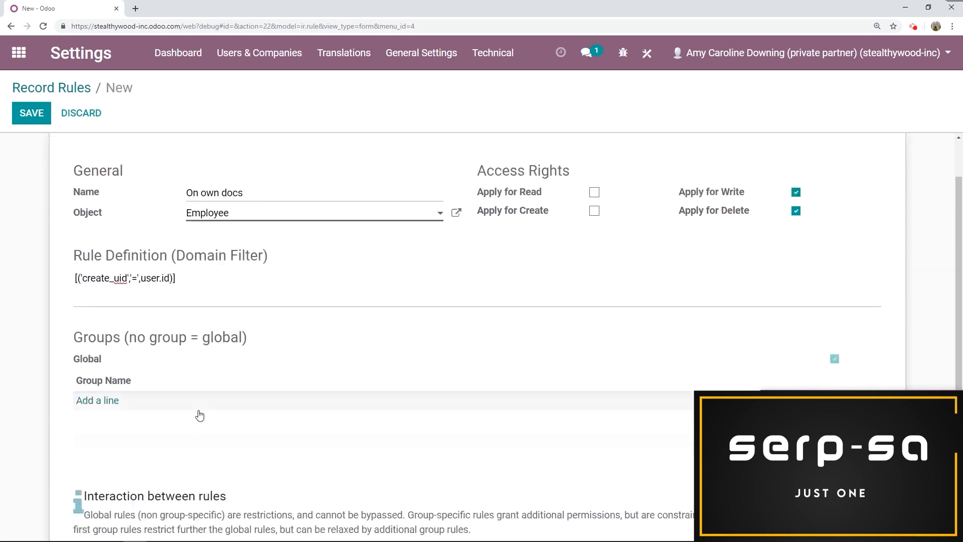
click(97, 354)
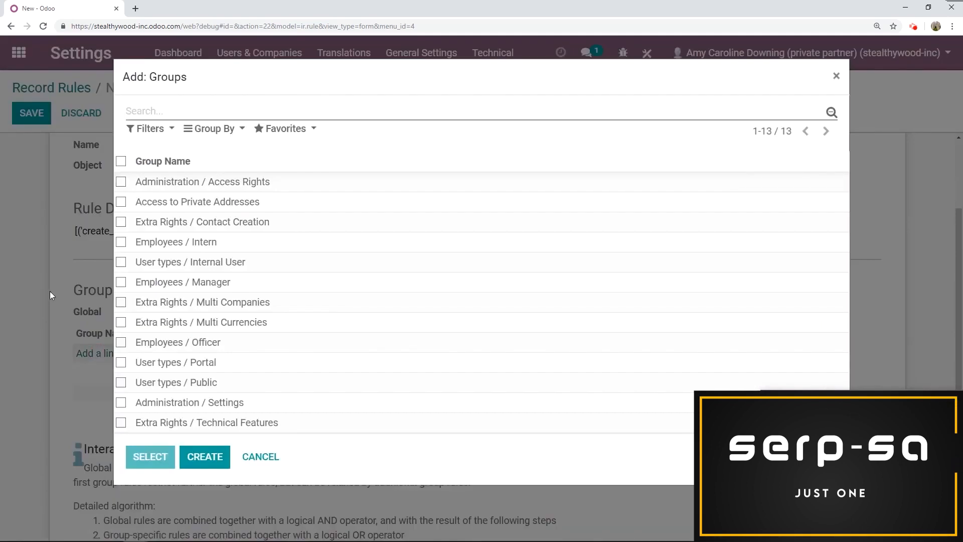
click(225, 243)
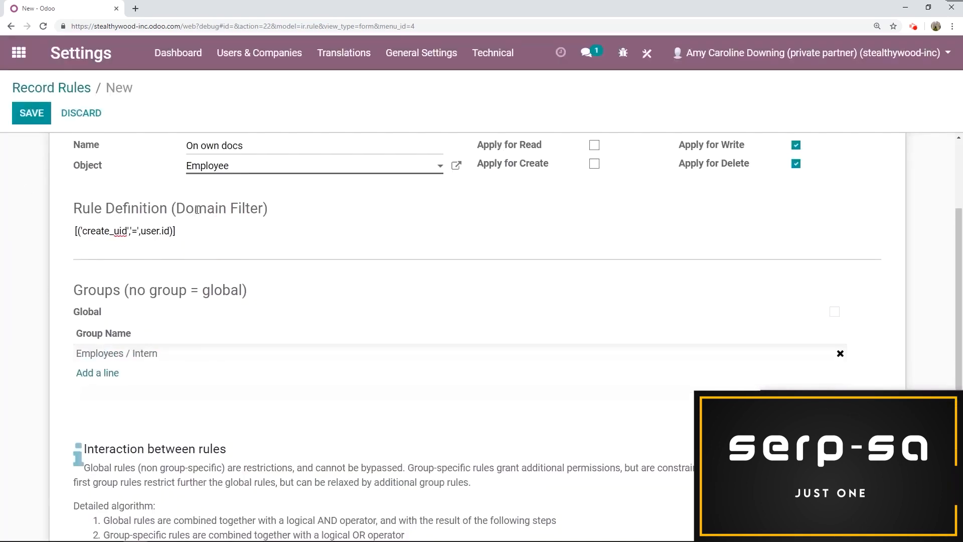
click(18, 116)
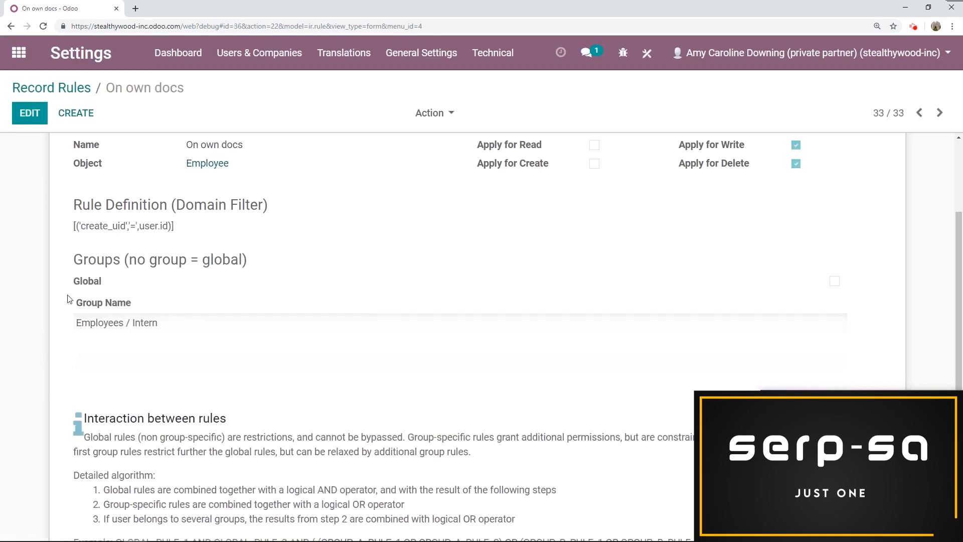
- Reload the administrator's page, then switch to the test user's incognito window and reload the other employee's record
key(F5)
mouse_move(64, 540)
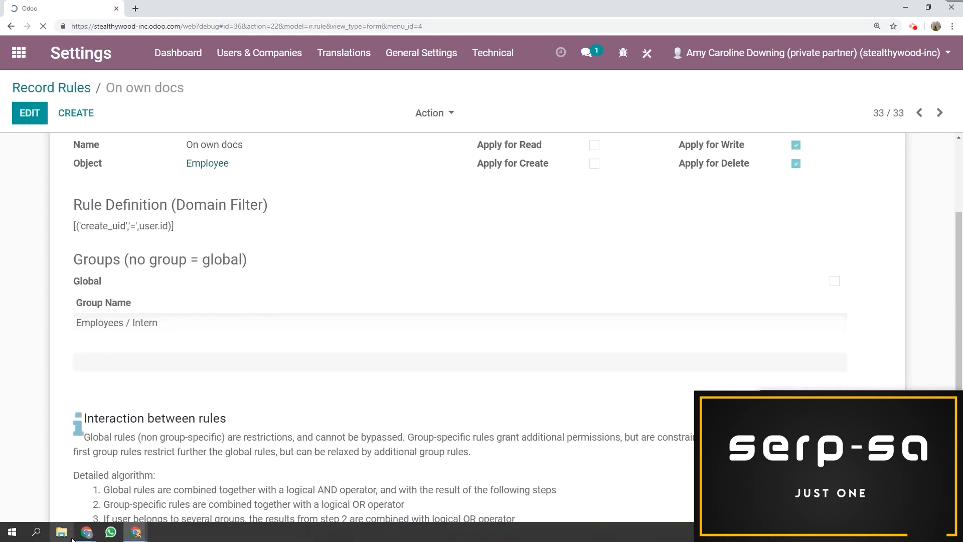
mouse_move(133, 533)
click(165, 497)
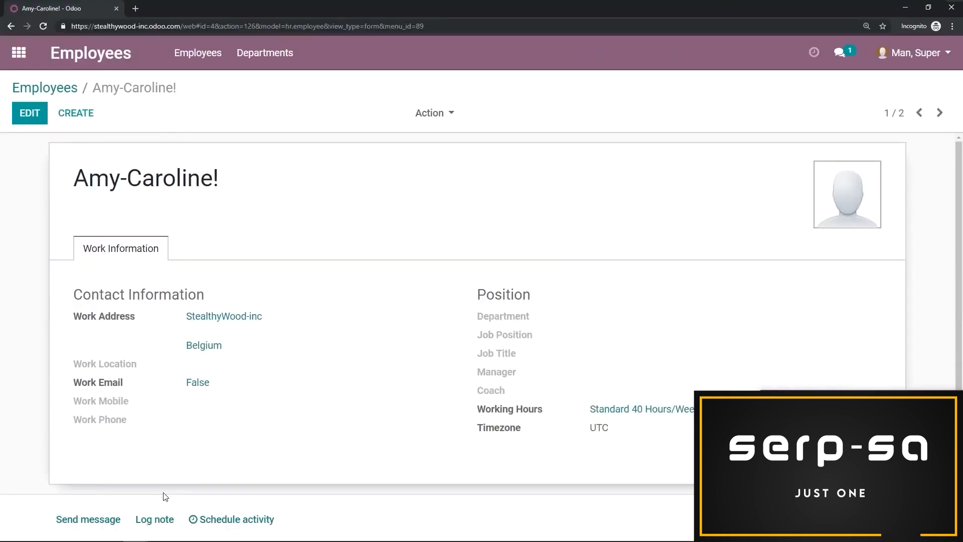
key(F5)
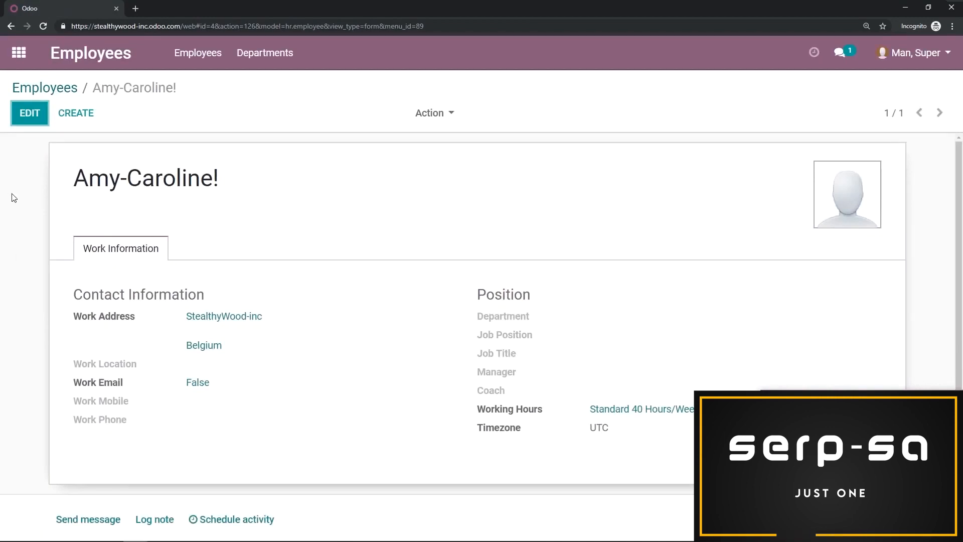
- Try to remove the exclamation mark from the other employee's name and save, then discard the change
click(30, 112)
key(BackSpace)
click(18, 121)
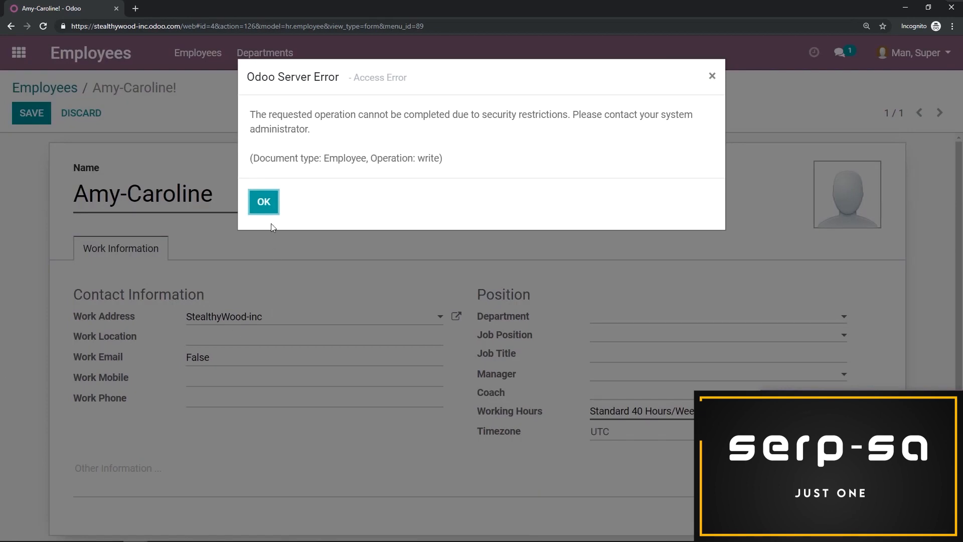
click(265, 203)
click(98, 117)
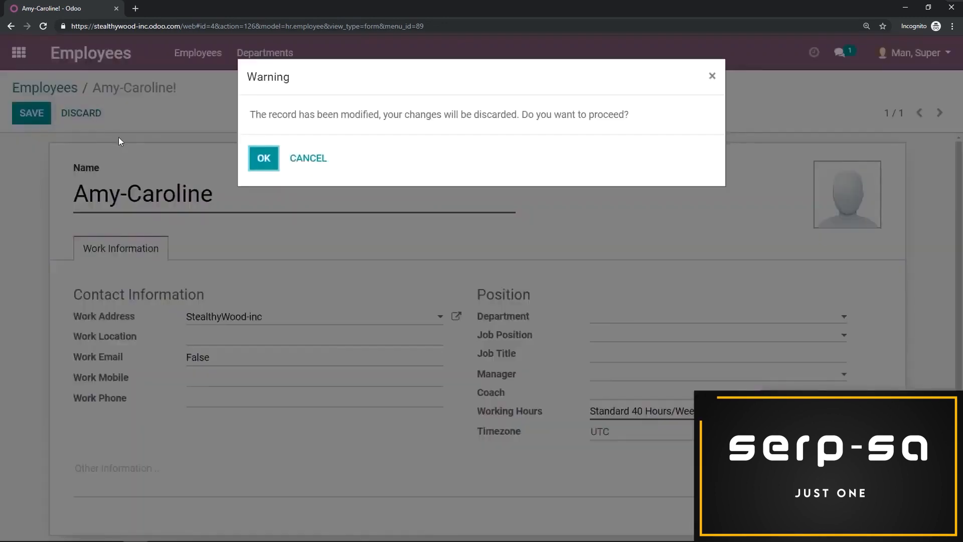
click(261, 157)
- Open the test user's own employee record, append an exclamation mark to the name and save it
click(67, 90)
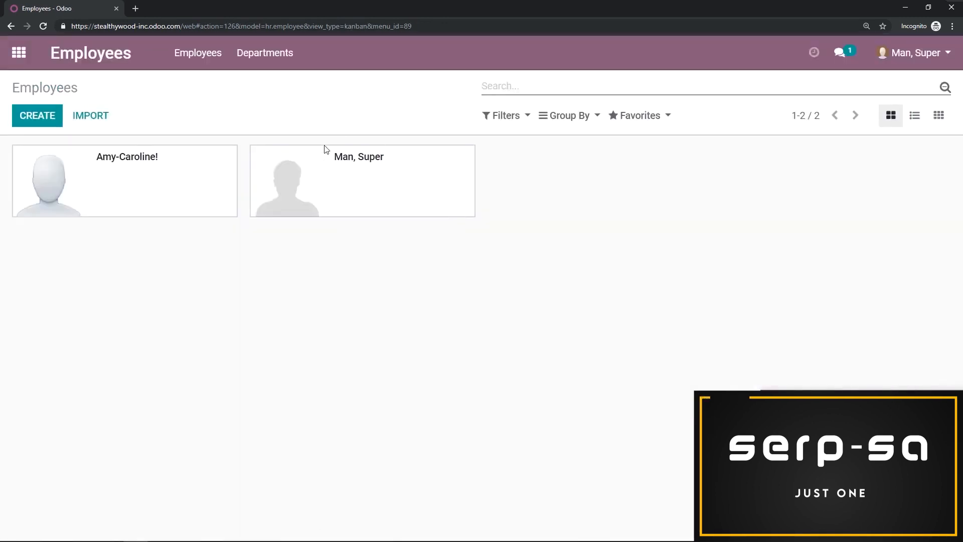
click(385, 183)
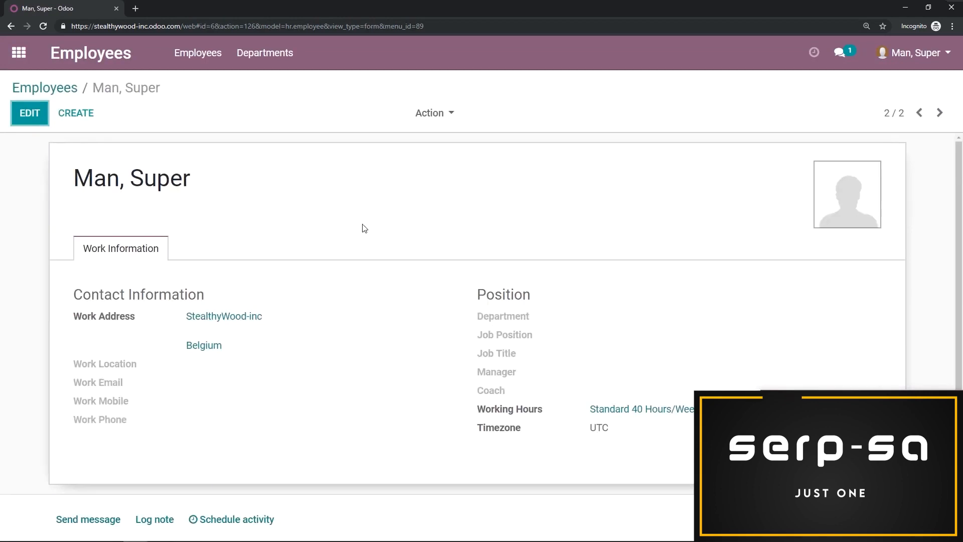
click(29, 112)
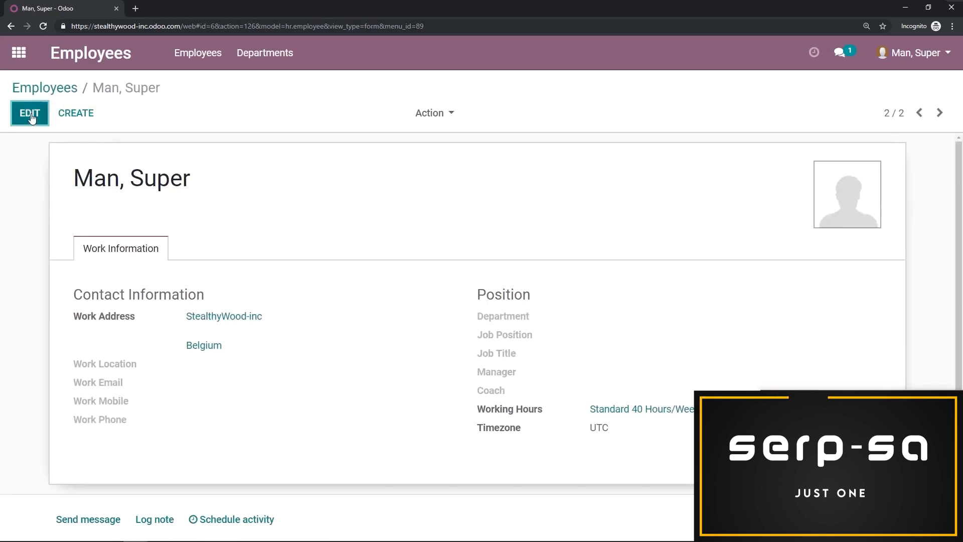
click(212, 190)
text(!)
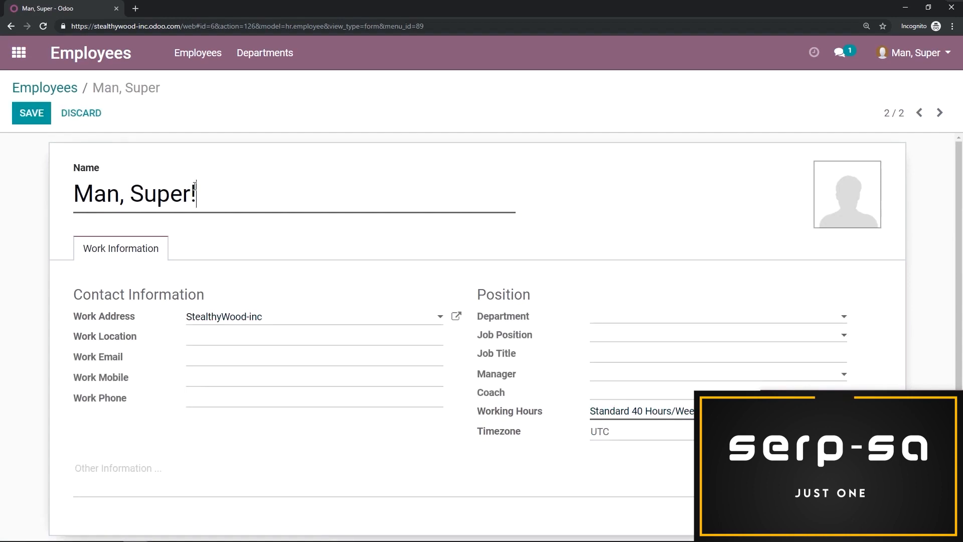
click(31, 114)
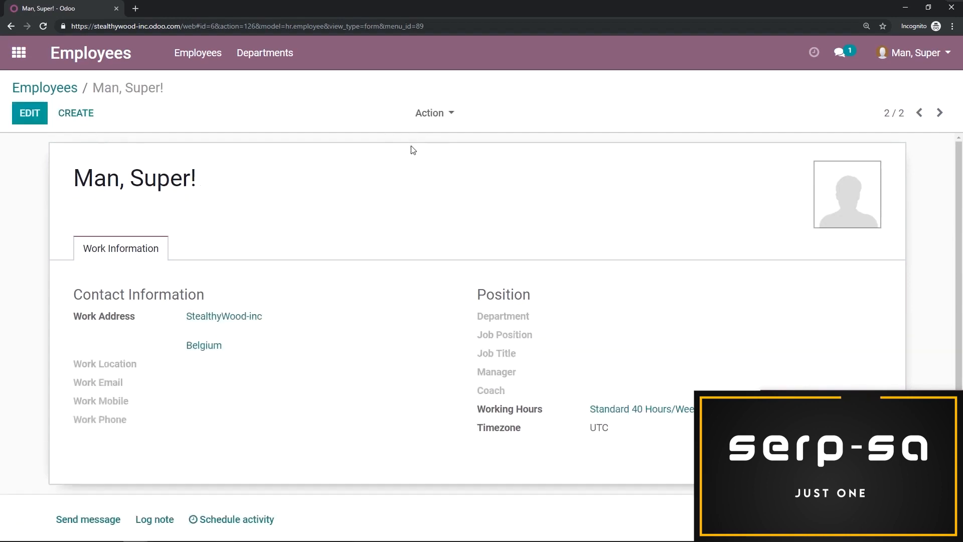